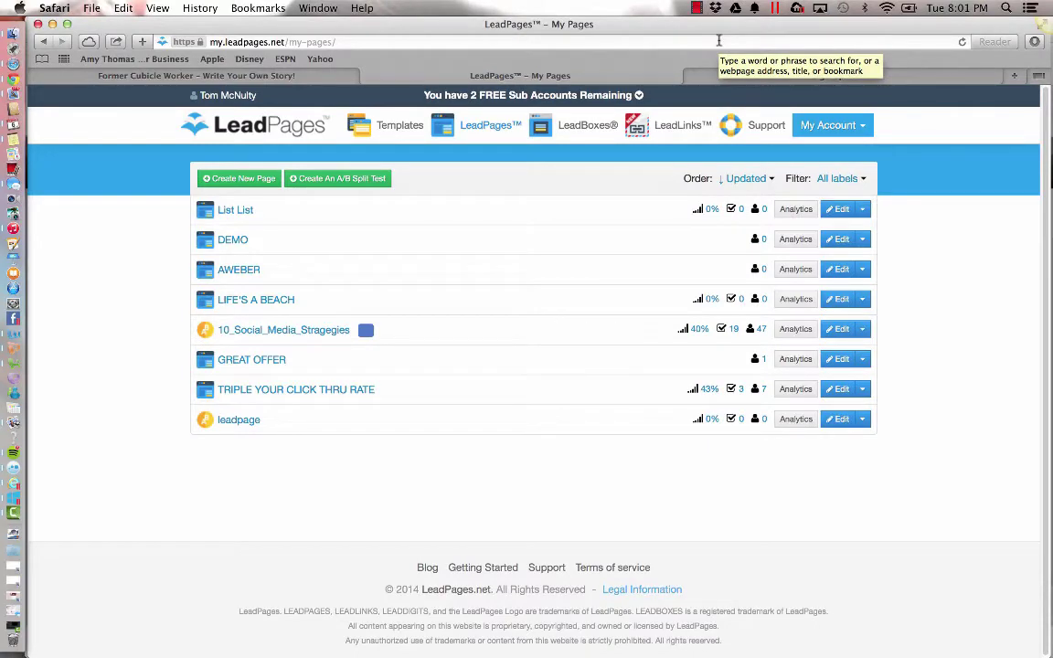
Step: Create a new page from the "(New) Basic Squeeze Page" opt-in template, submitting Marketing as the page's industry
click(397, 129)
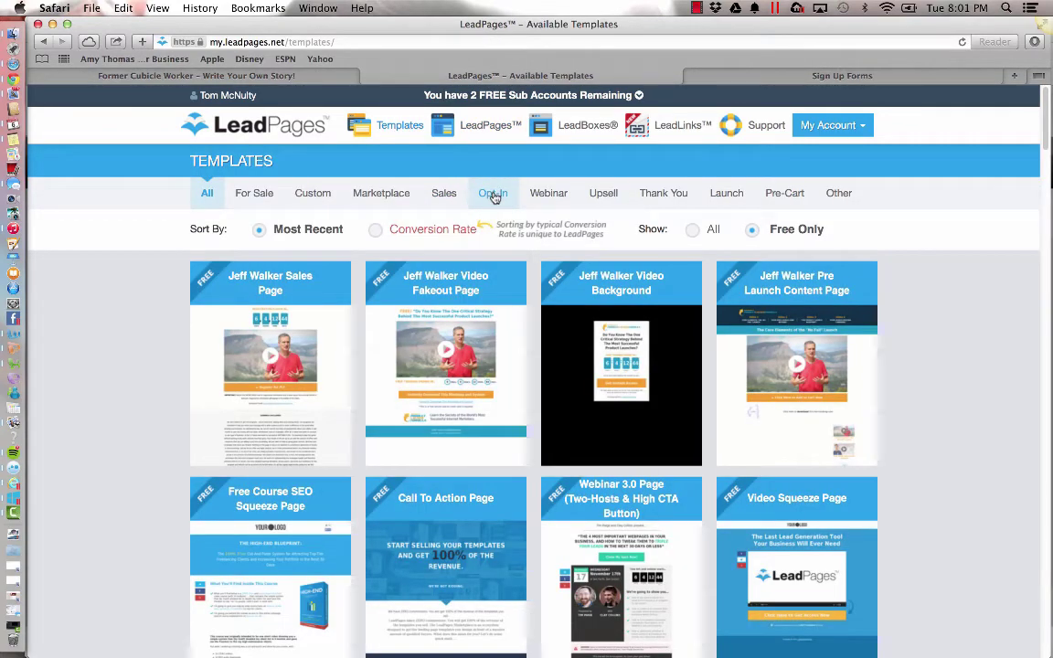
click(494, 196)
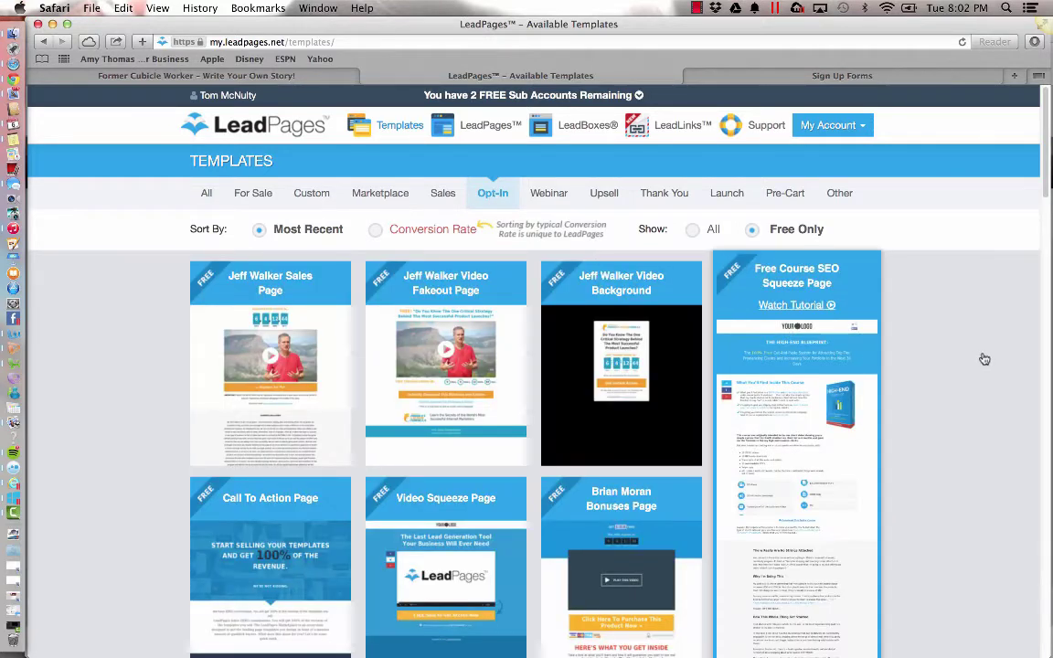
scroll(966, 362, down, 1)
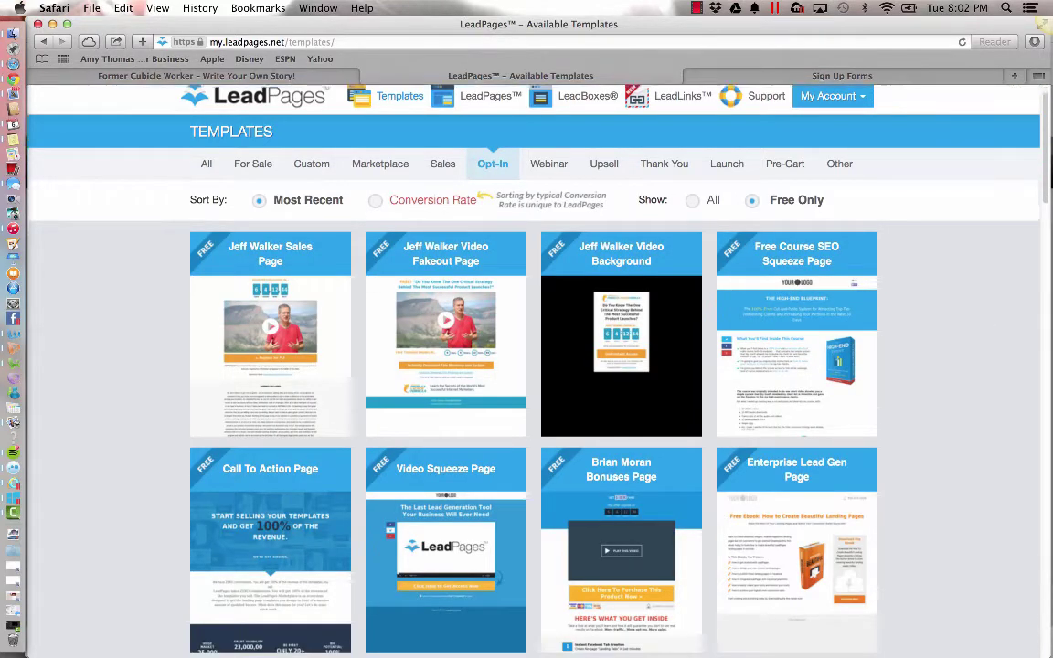
scroll(966, 361, down, 10)
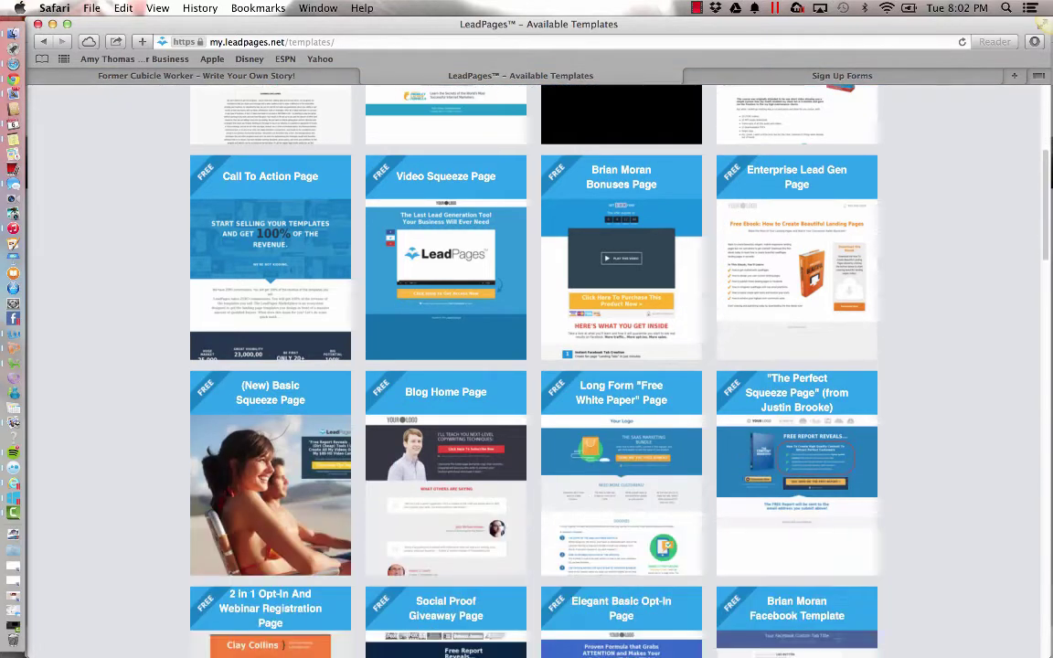
scroll(530, 365, down, 8)
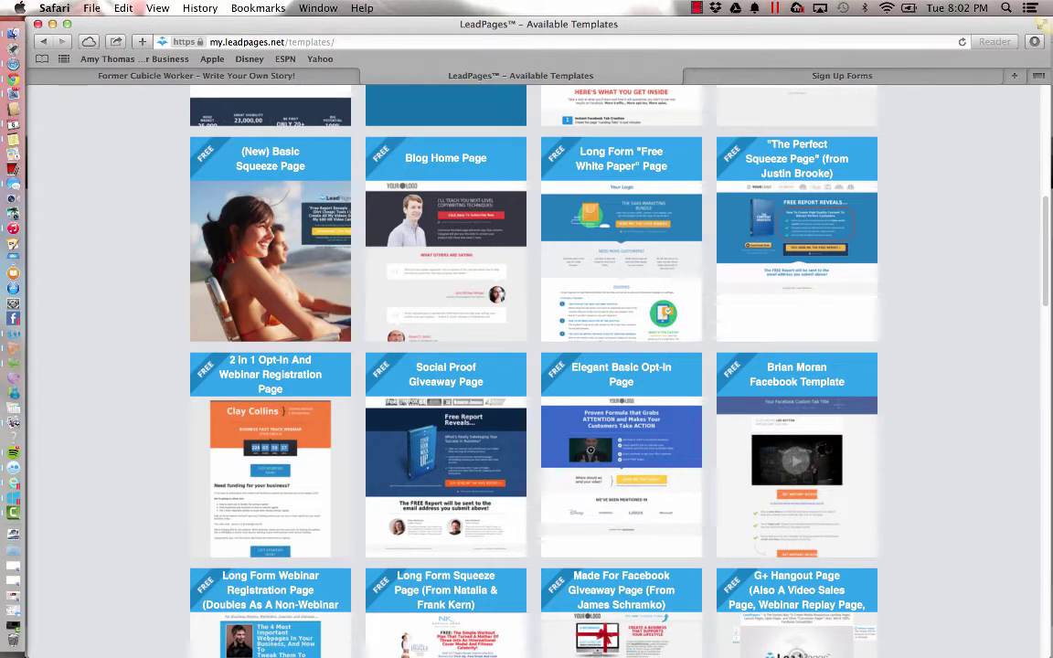
mouse_move(306, 199)
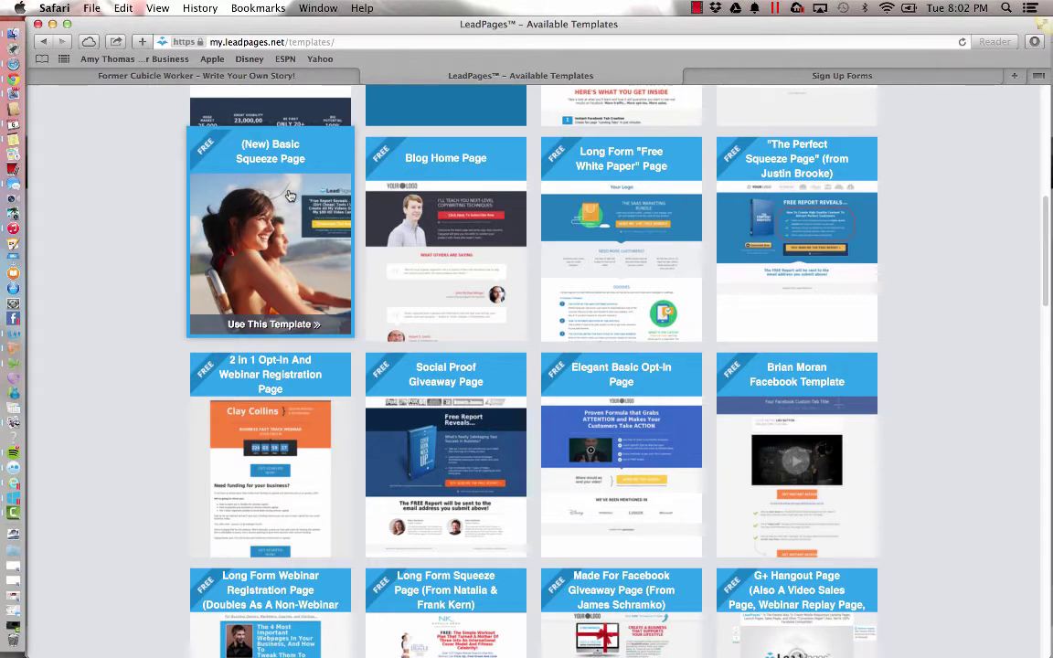
click(289, 196)
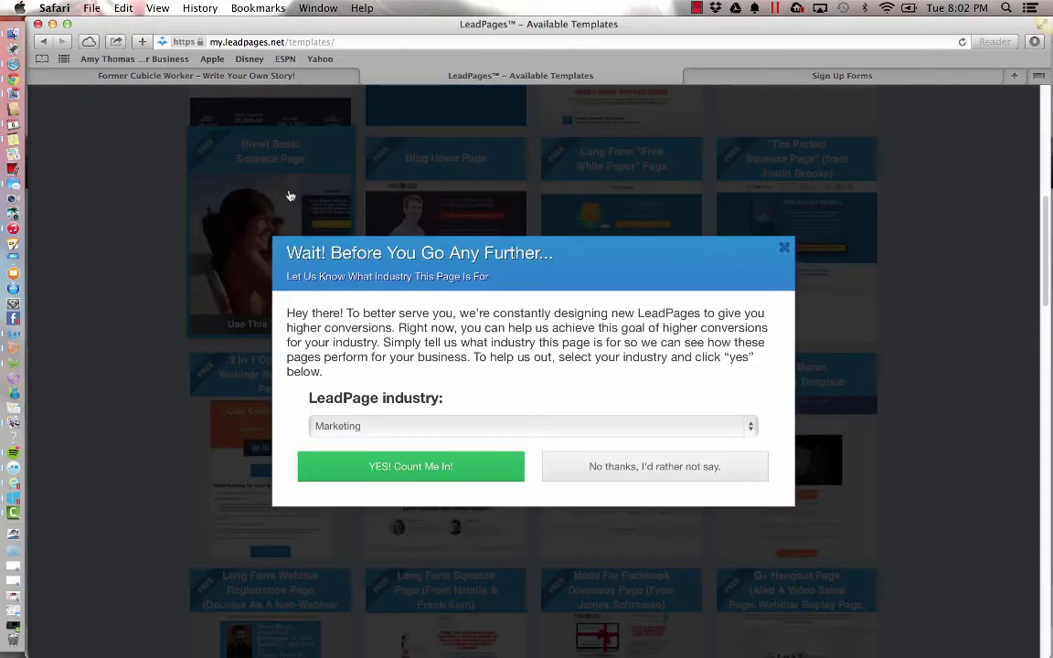
click(414, 467)
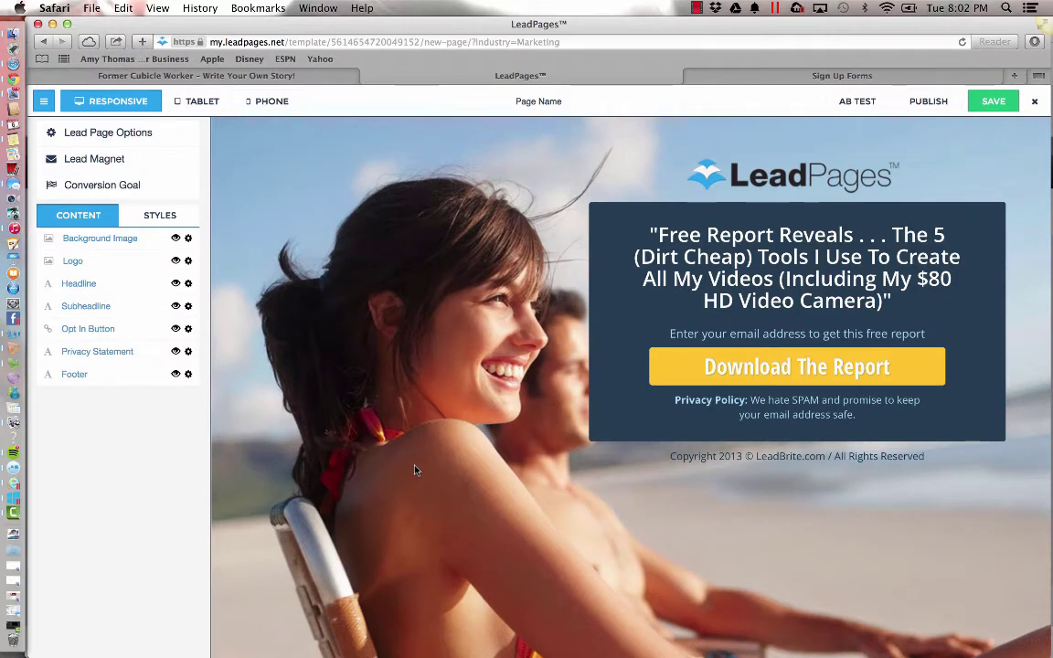
Step: Examine the page's editable elements: logo, headline, subheadline, privacy statement and footer
click(790, 188)
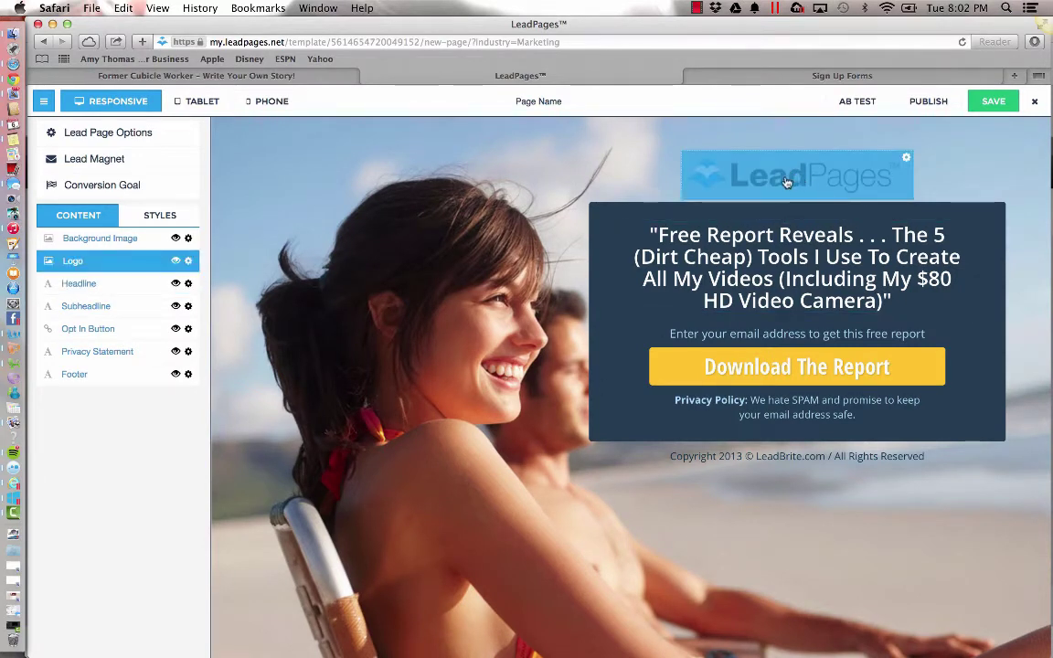
click(791, 247)
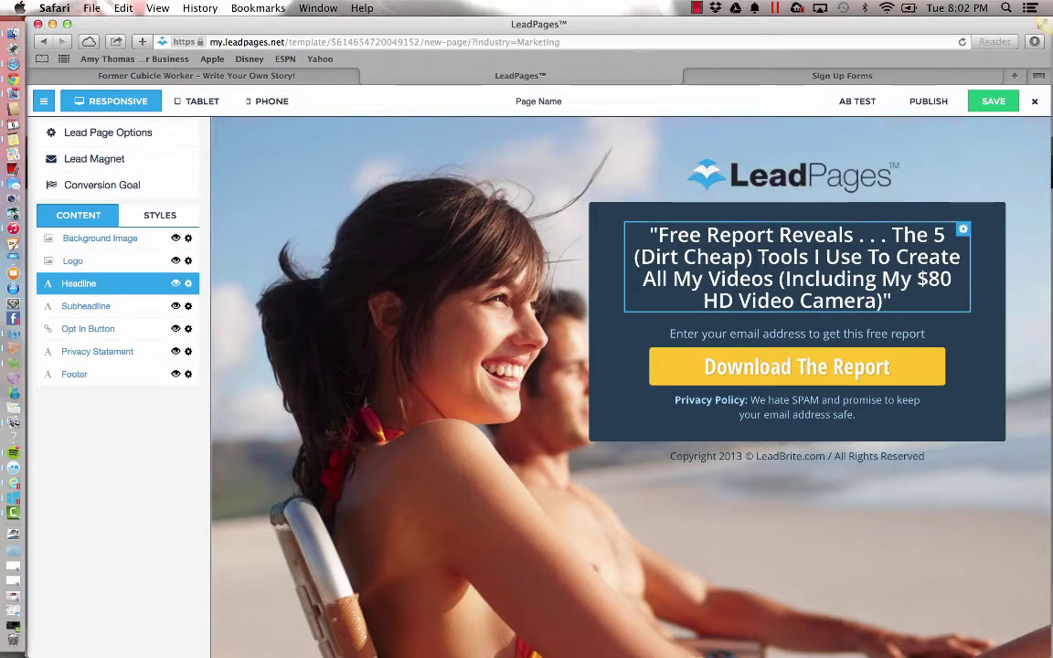
click(791, 334)
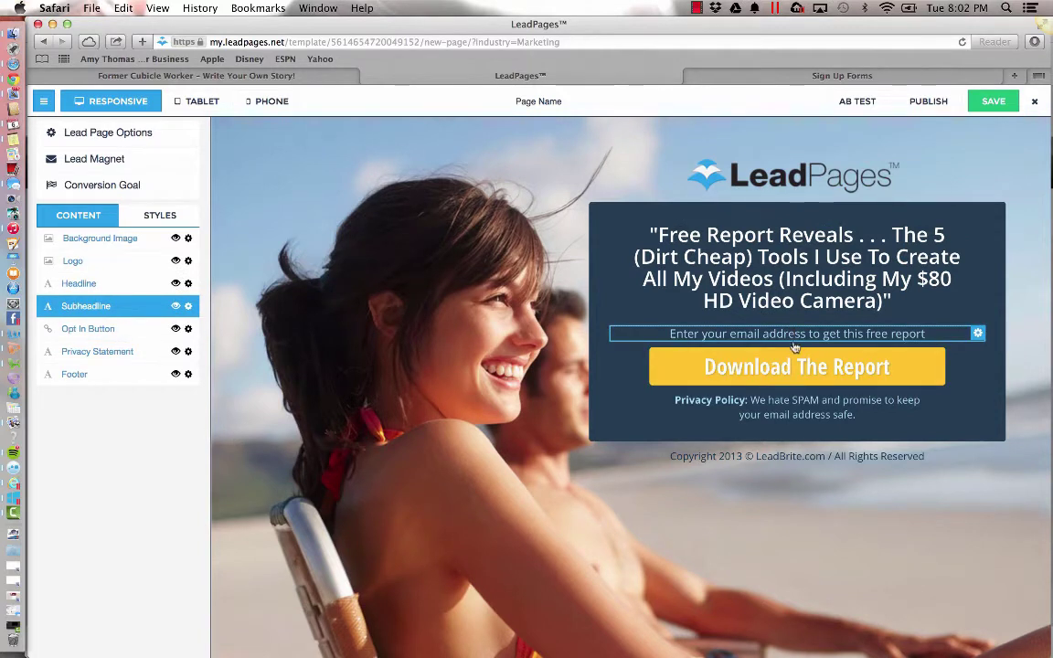
click(795, 407)
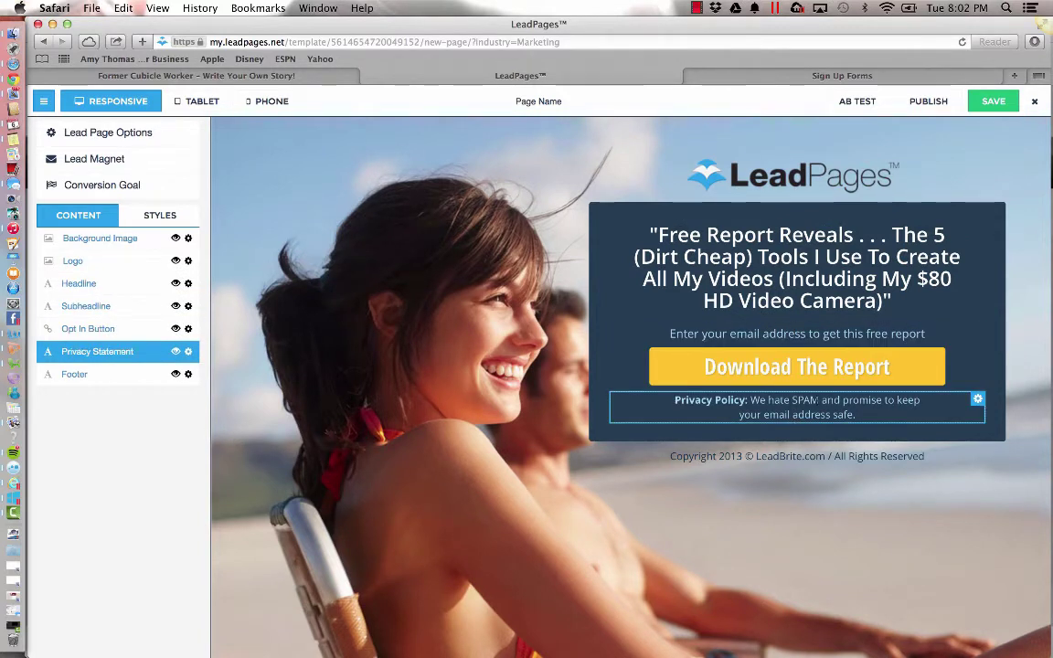
click(824, 456)
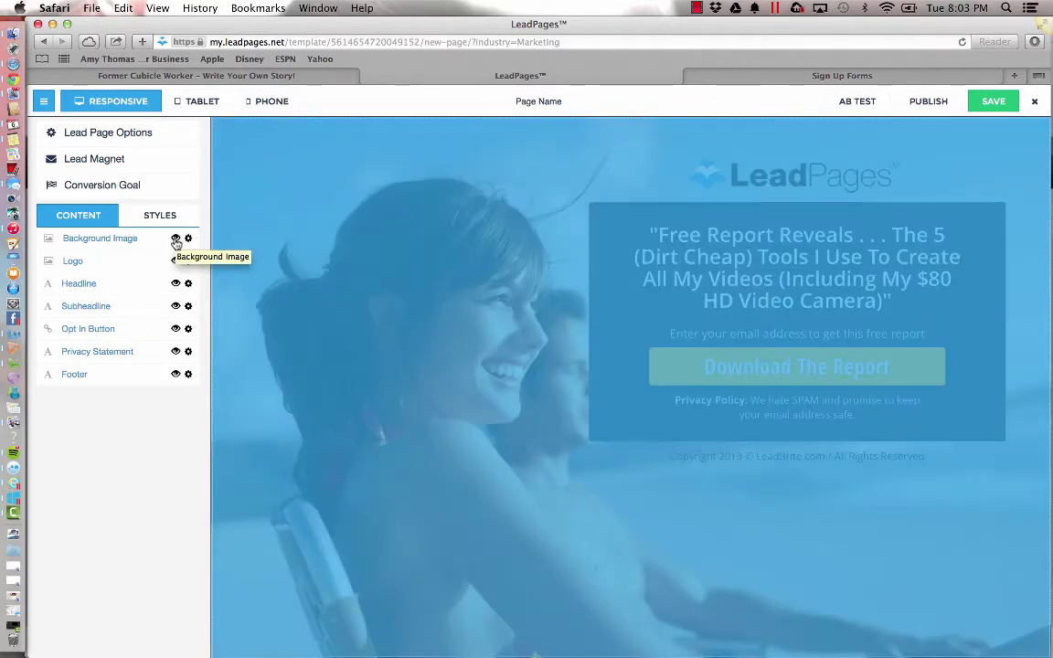
Step: Try hiding the background image and the logo, restoring each one
click(176, 240)
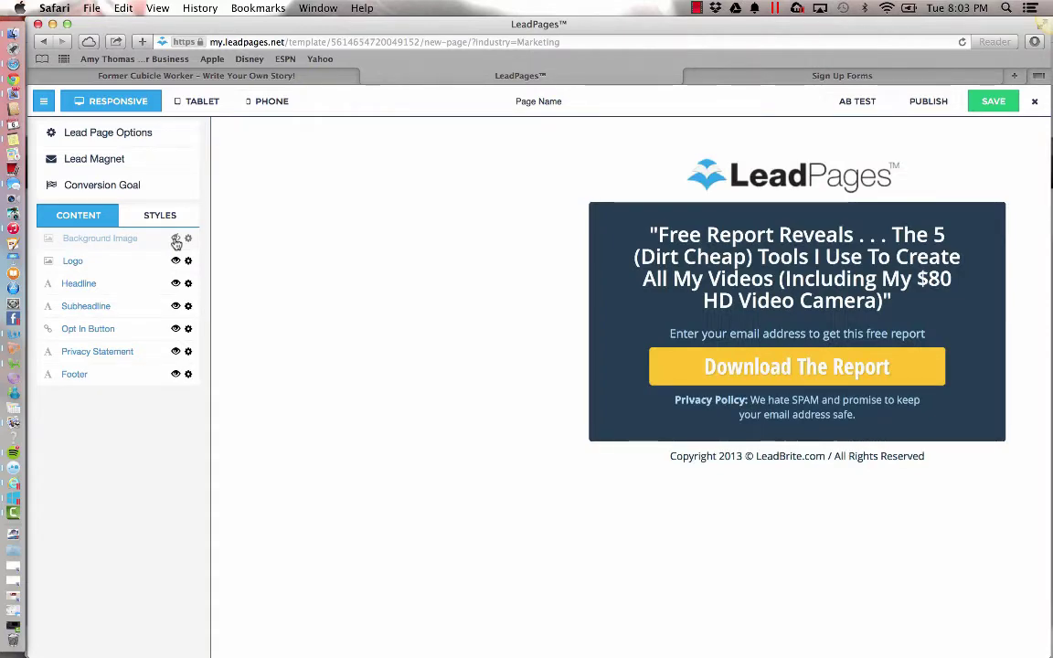
click(175, 239)
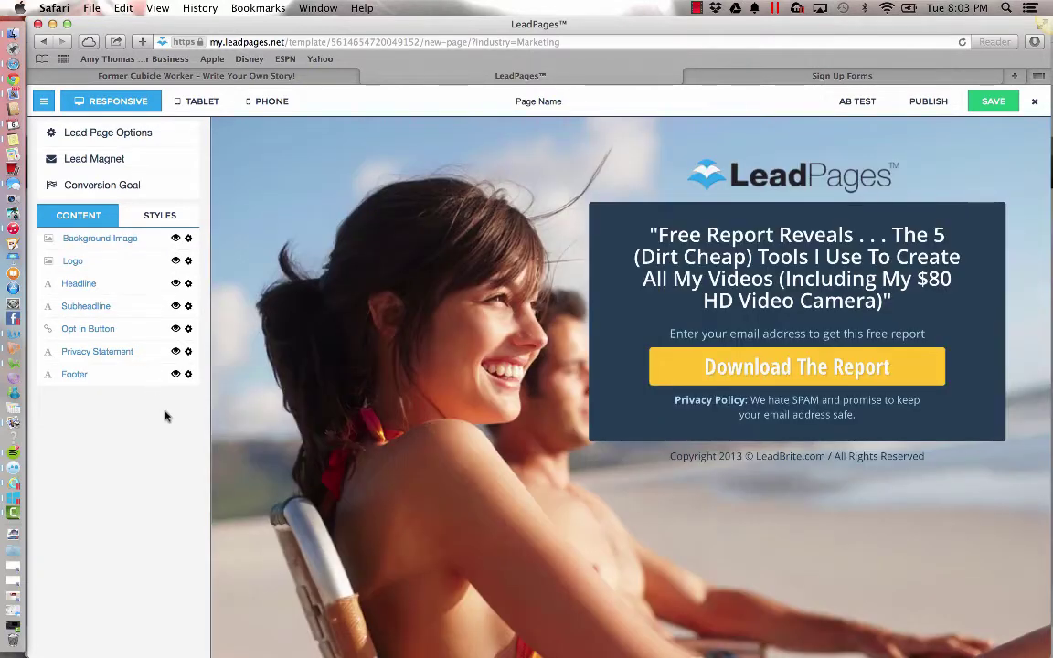
click(175, 261)
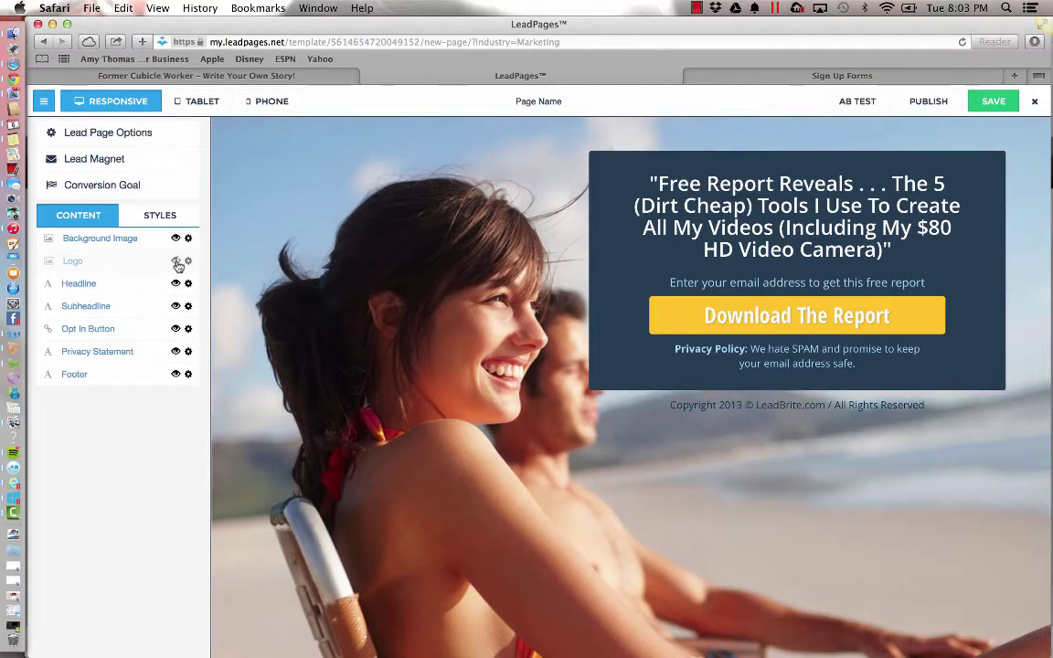
click(176, 262)
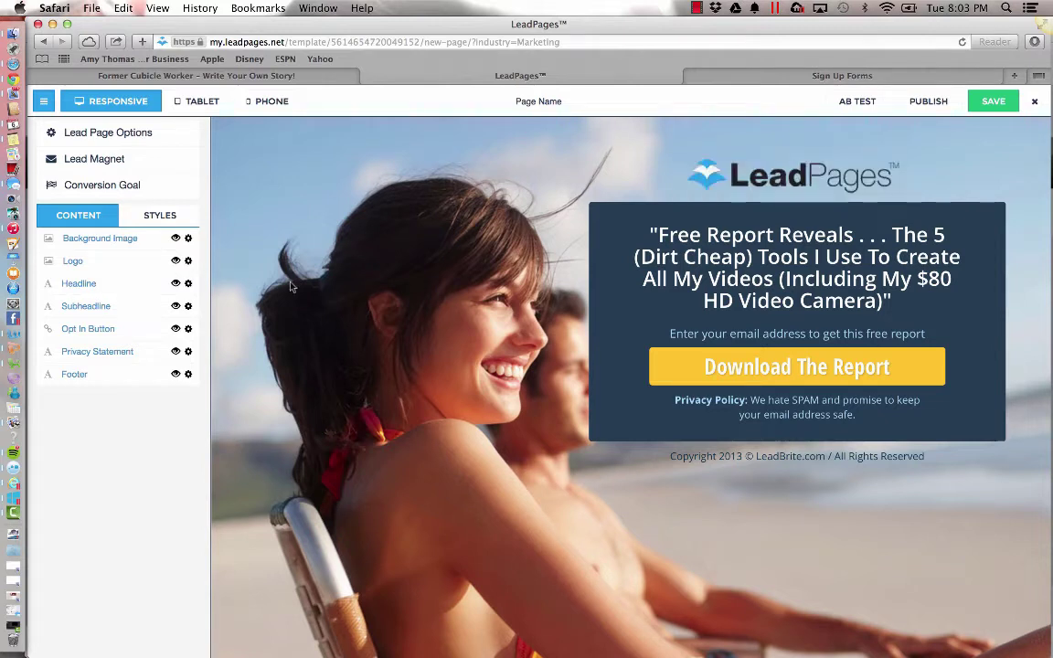
Step: Open the form behind the Download The Report button and remove its Name and Phone Number fields
click(815, 370)
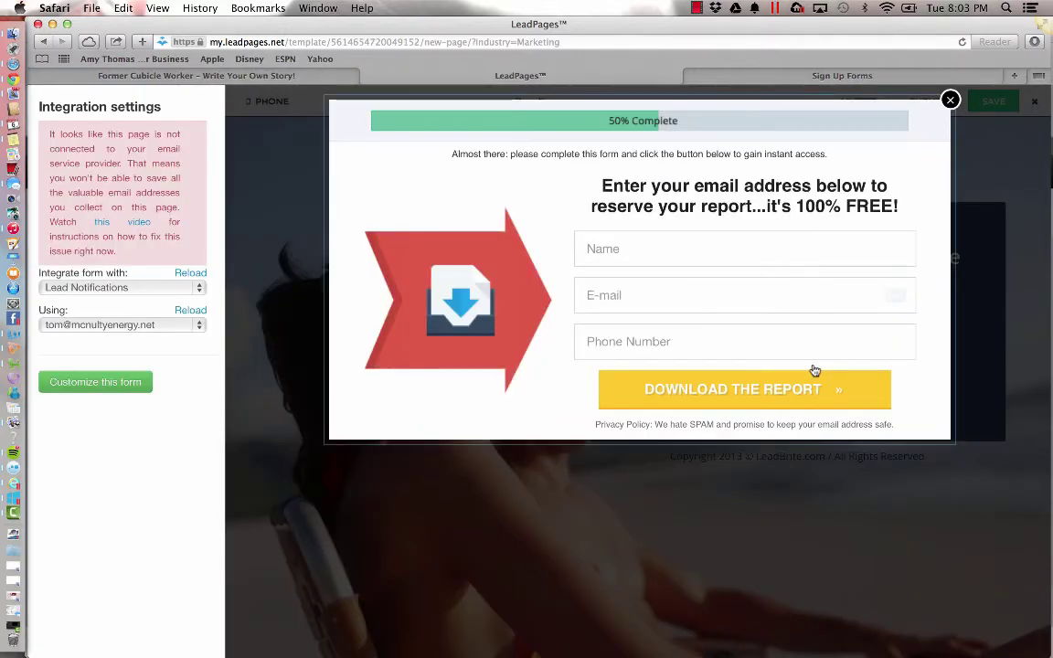
mouse_move(708, 259)
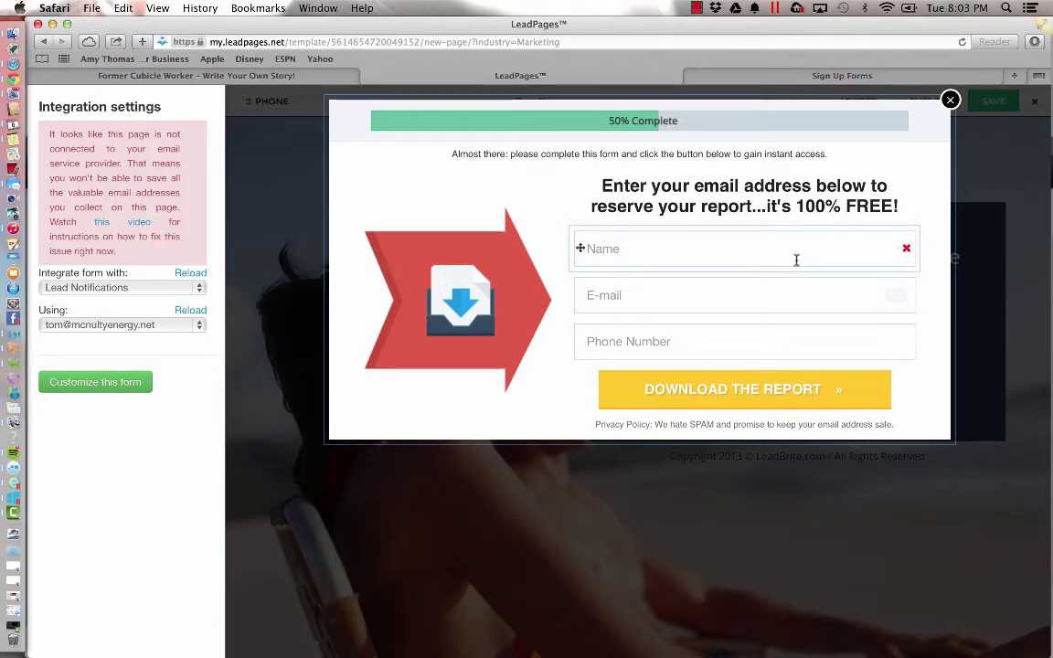
click(907, 252)
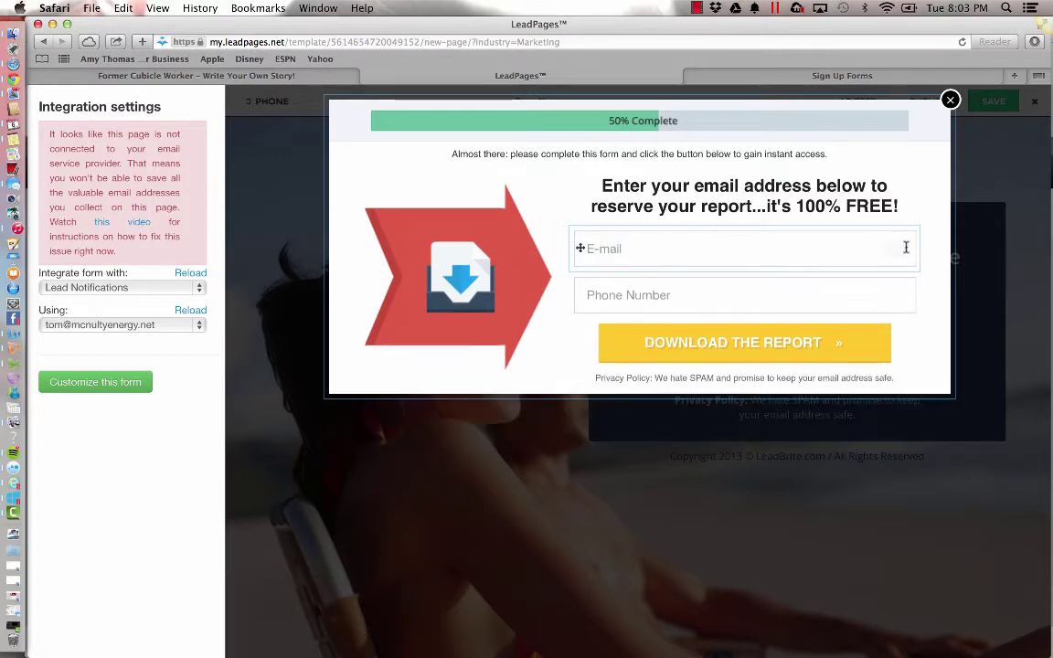
click(907, 295)
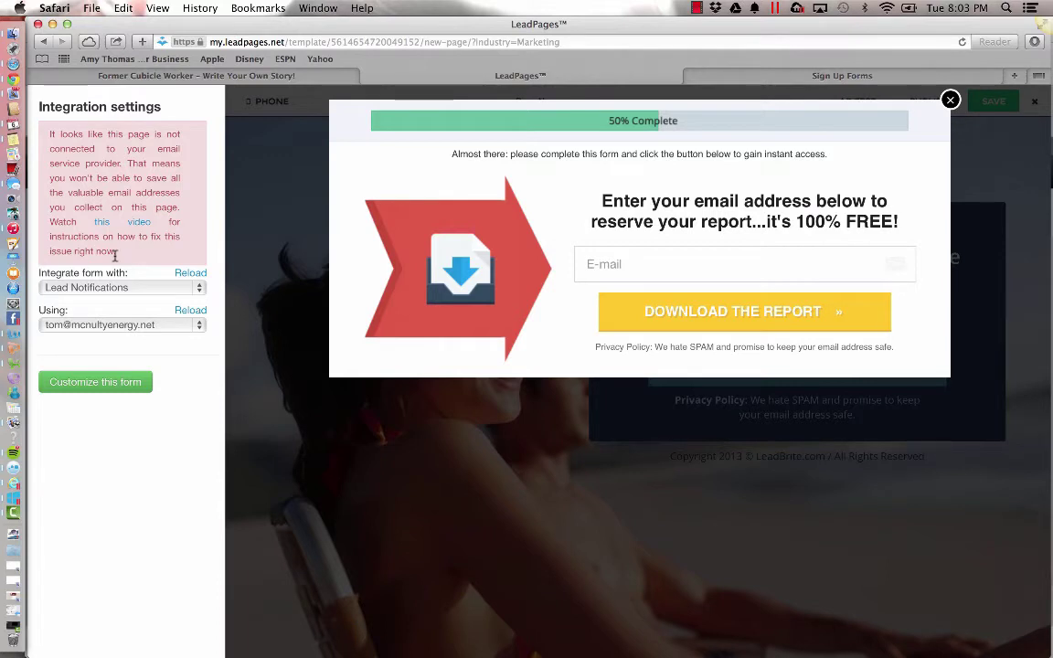
Step: Integrate the opt-in form with AWeber and accept the form's customization settings
click(201, 288)
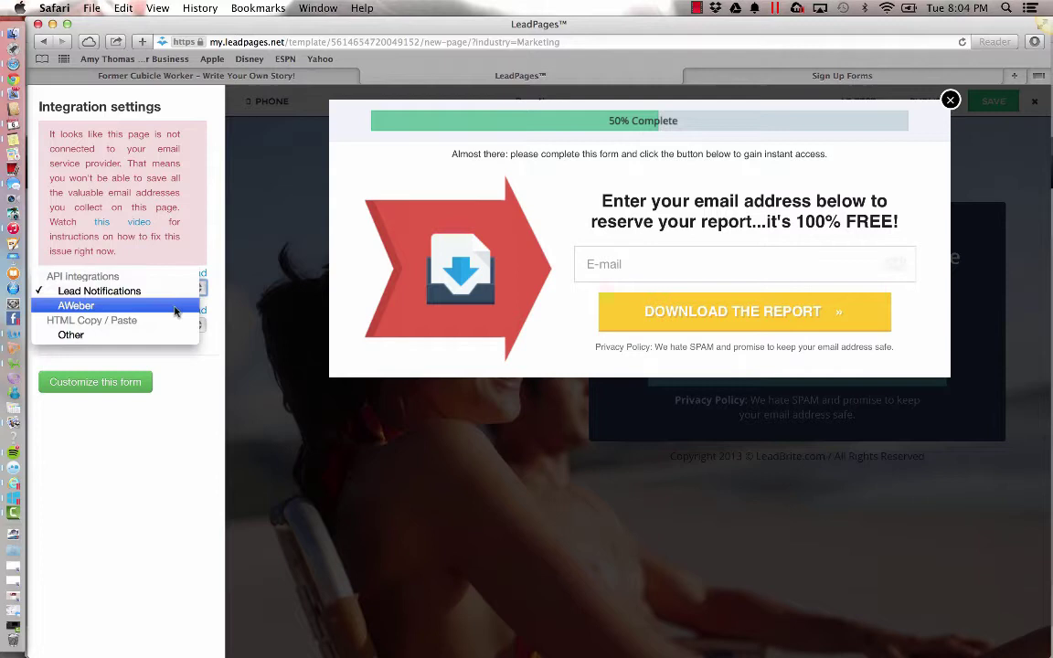
click(168, 310)
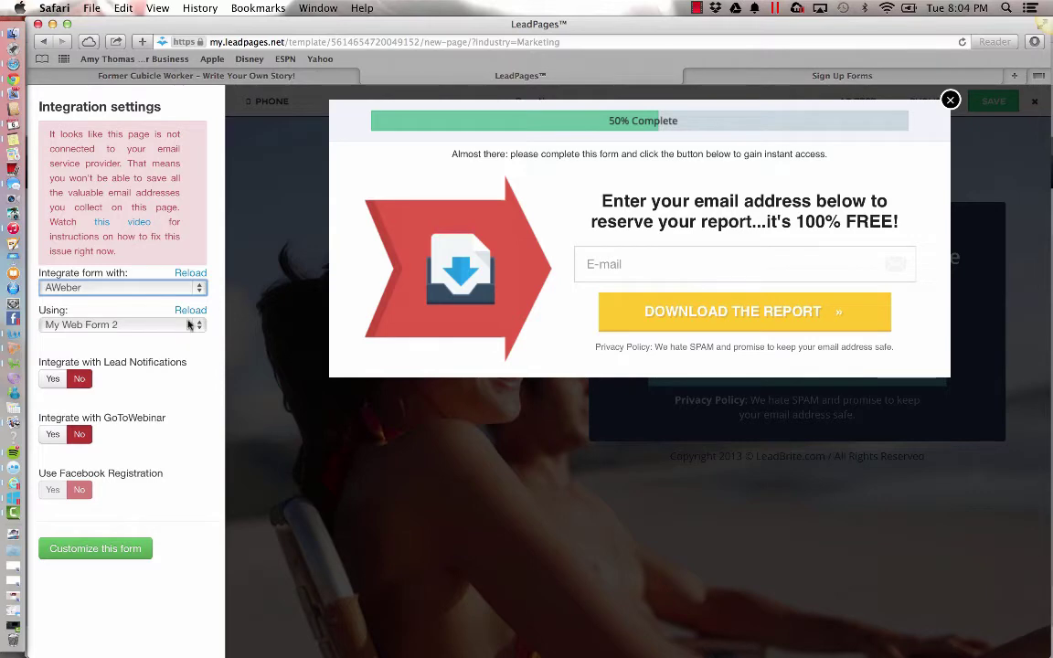
click(105, 550)
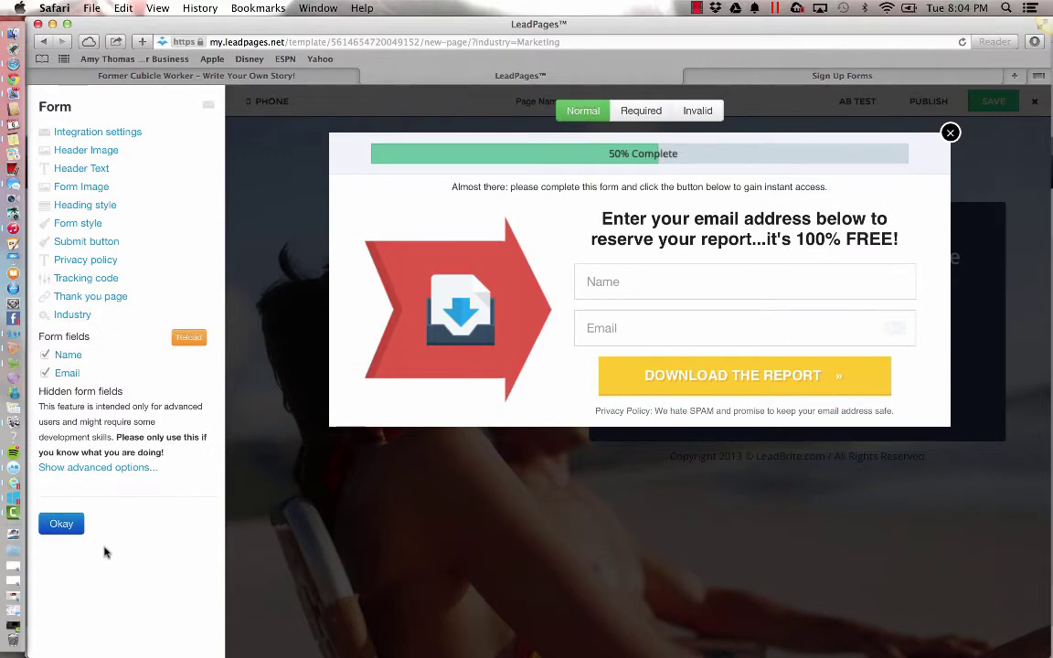
click(60, 526)
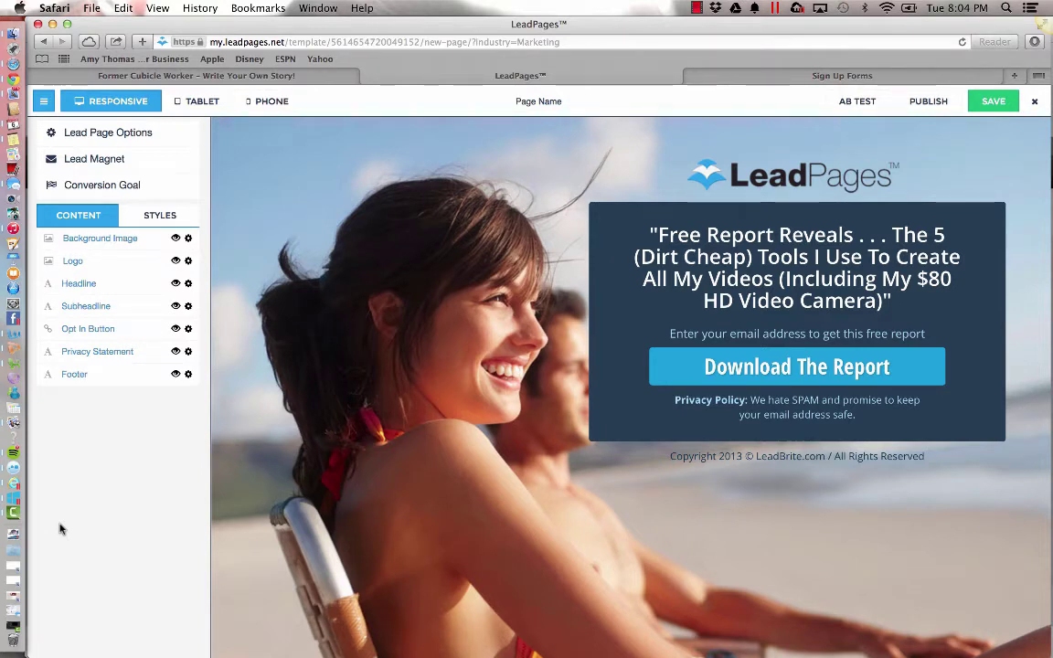
Step: Name the page "Really Big List" and save it
click(989, 106)
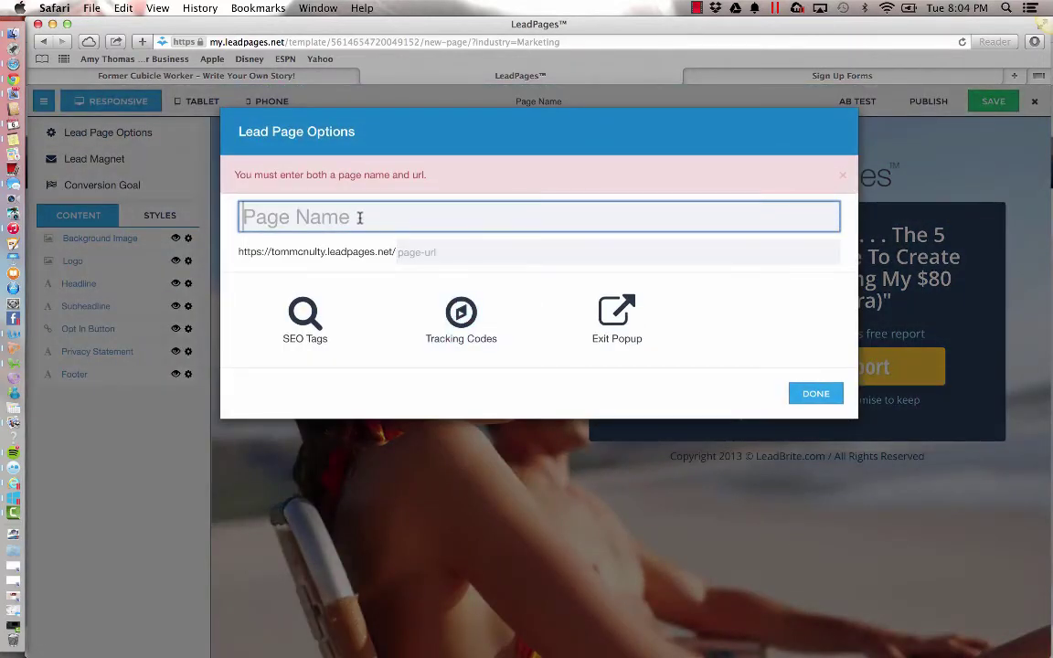
text(Re)
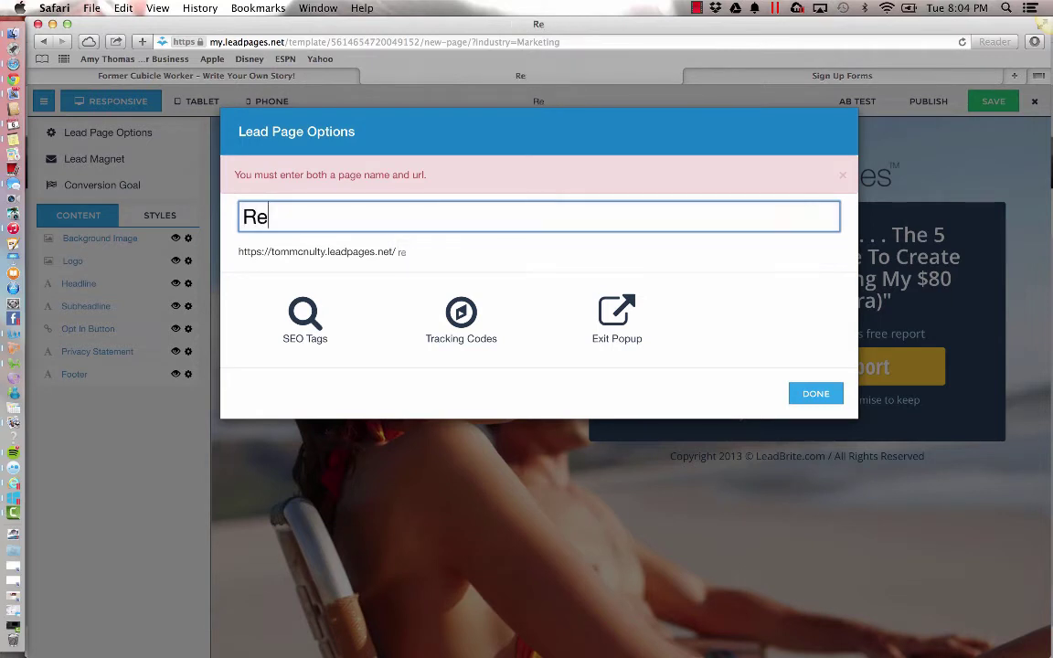
text(ally Bi)
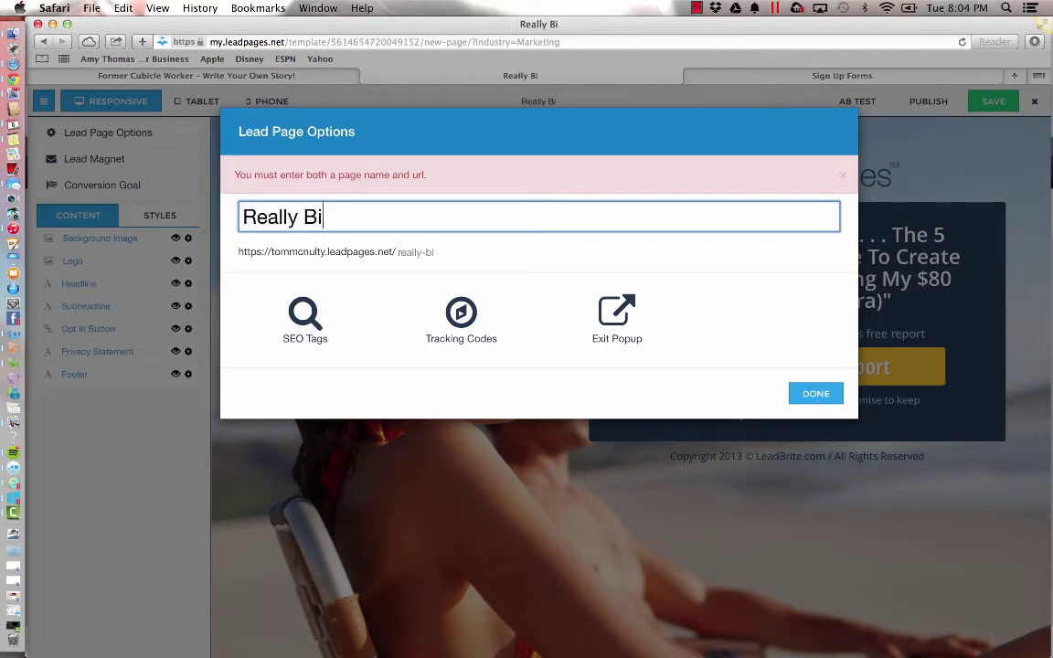
text(g List)
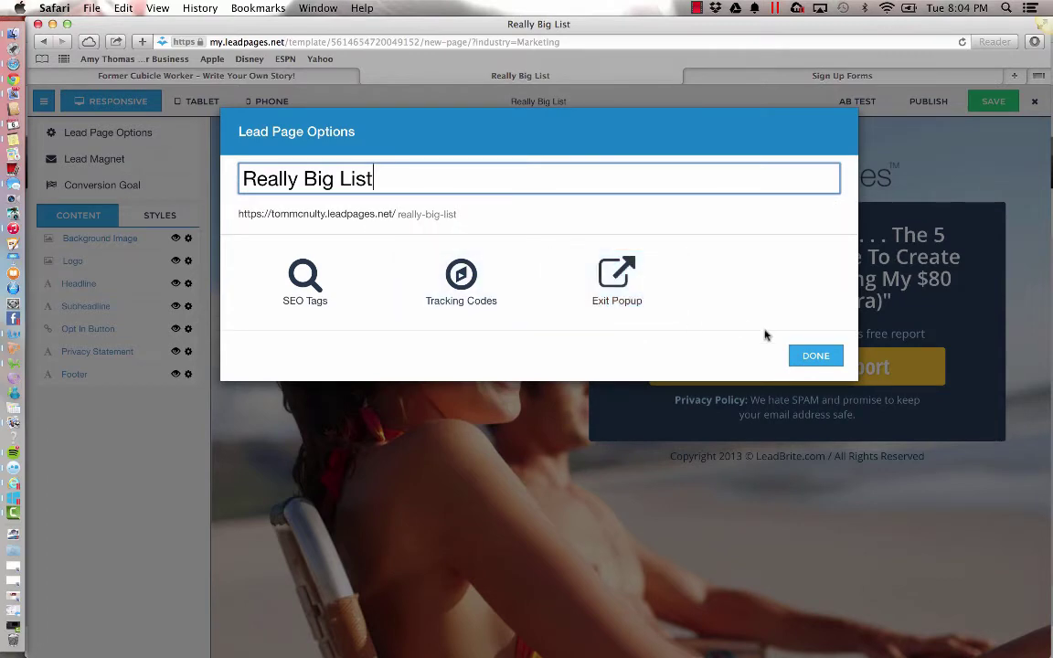
click(812, 357)
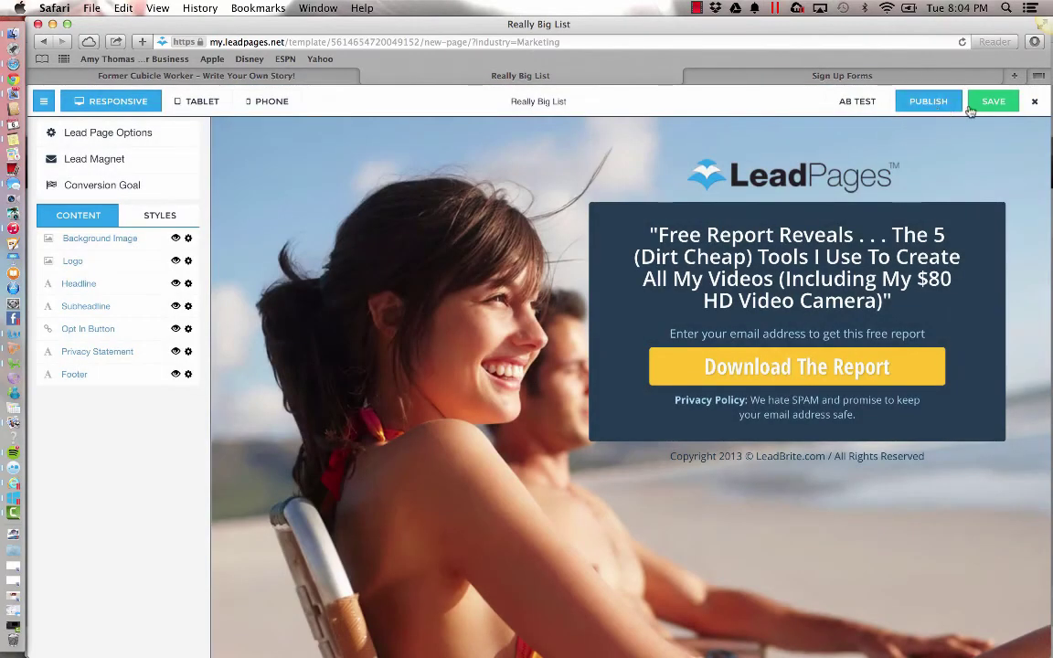
click(997, 103)
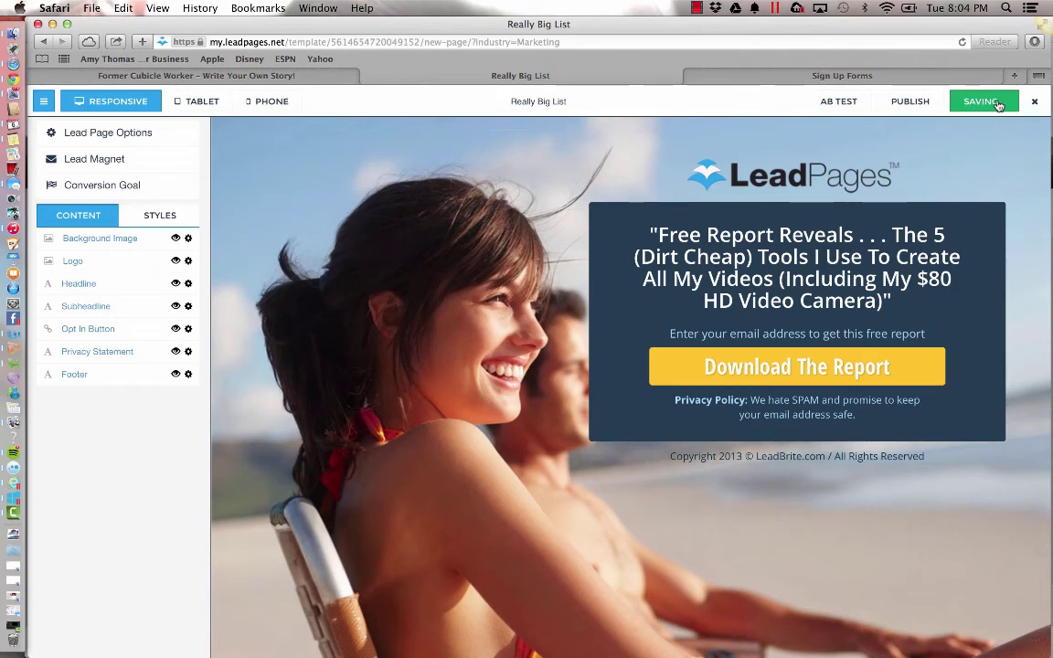
Step: Open the page's publishing options and copy its LeadPages URL
click(929, 102)
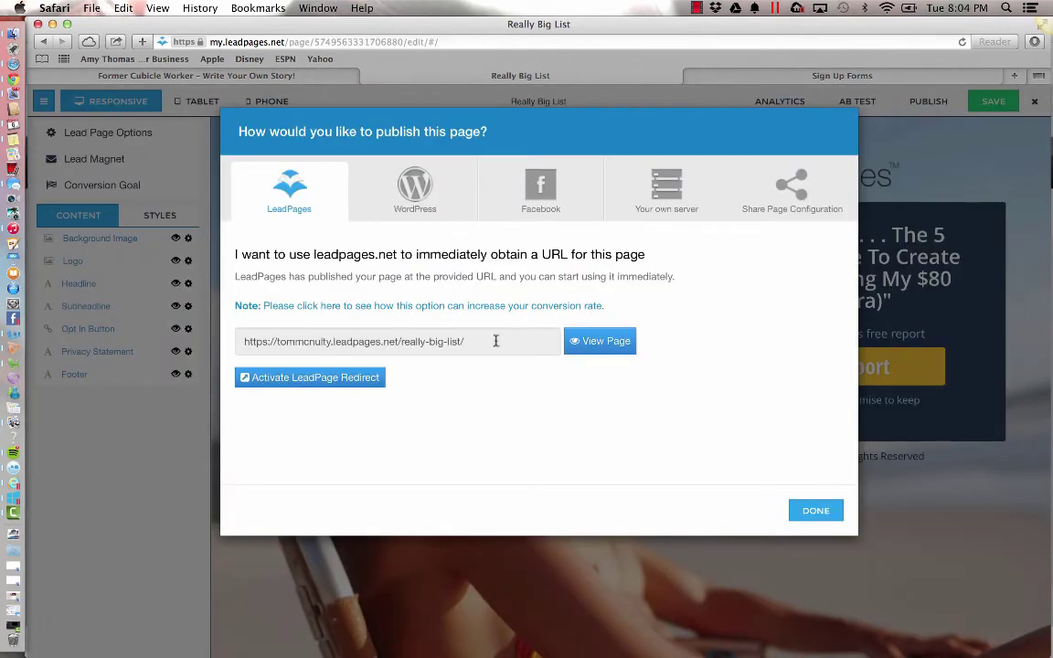
drag(479, 340, 232, 341)
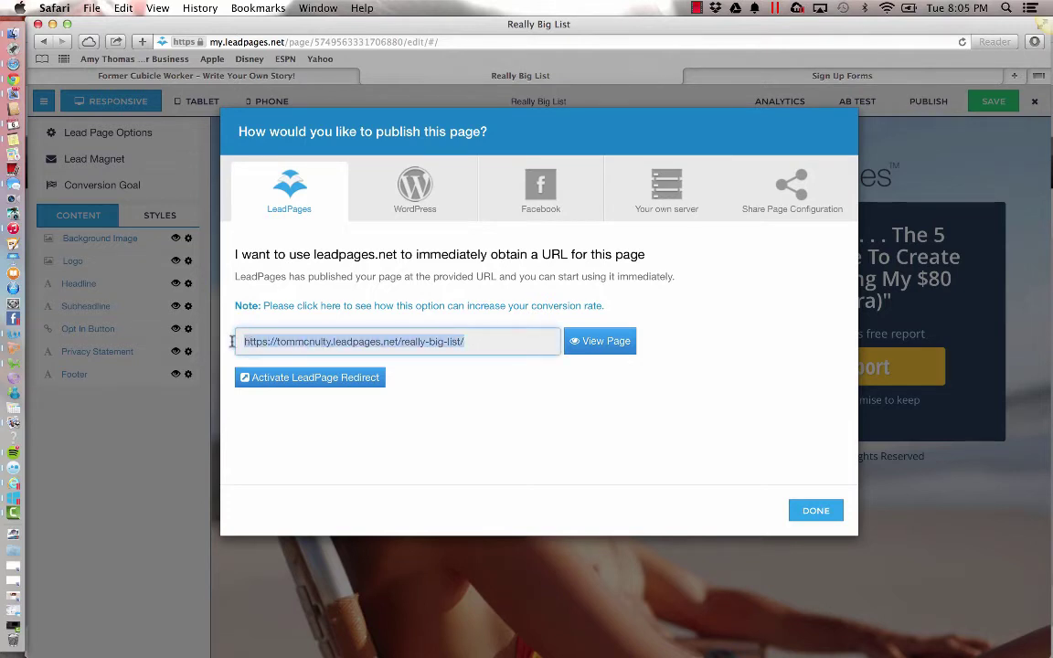
key(super+c)
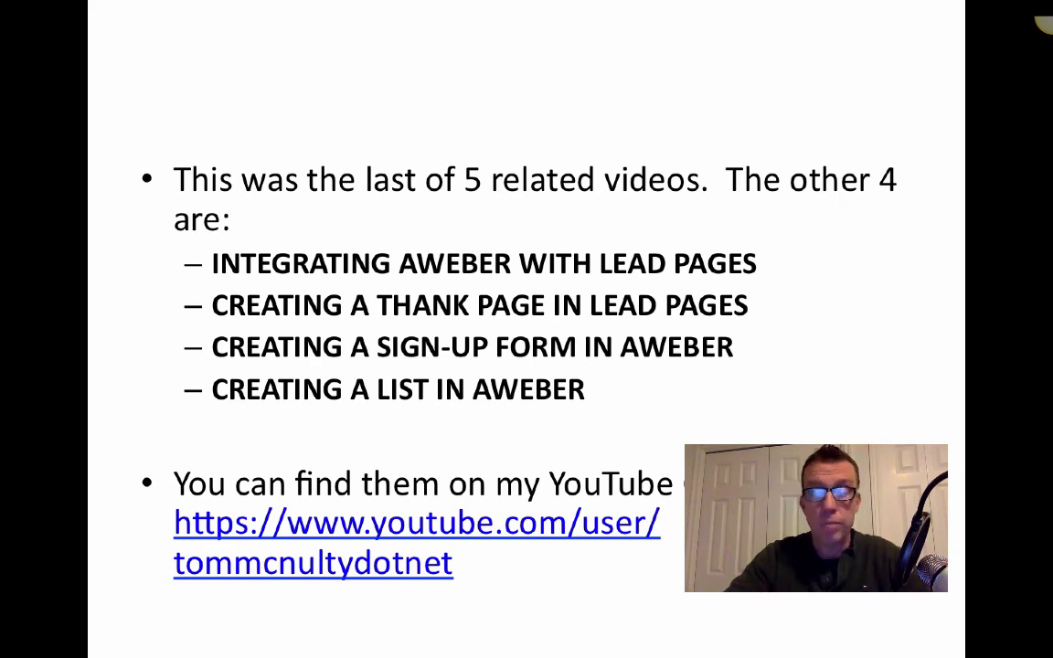
key(Right)
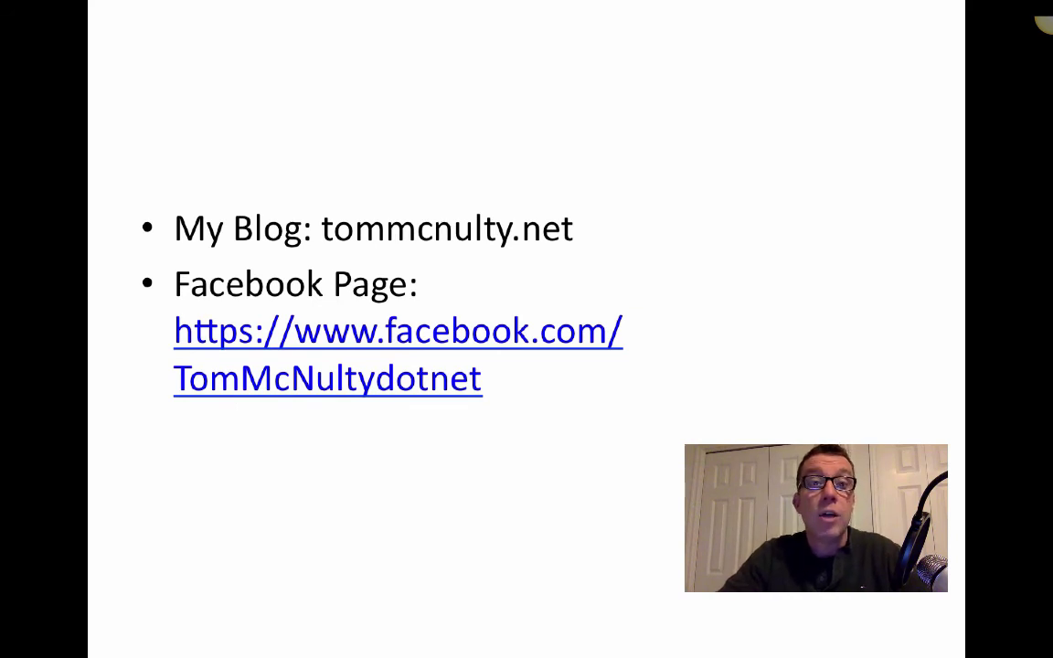